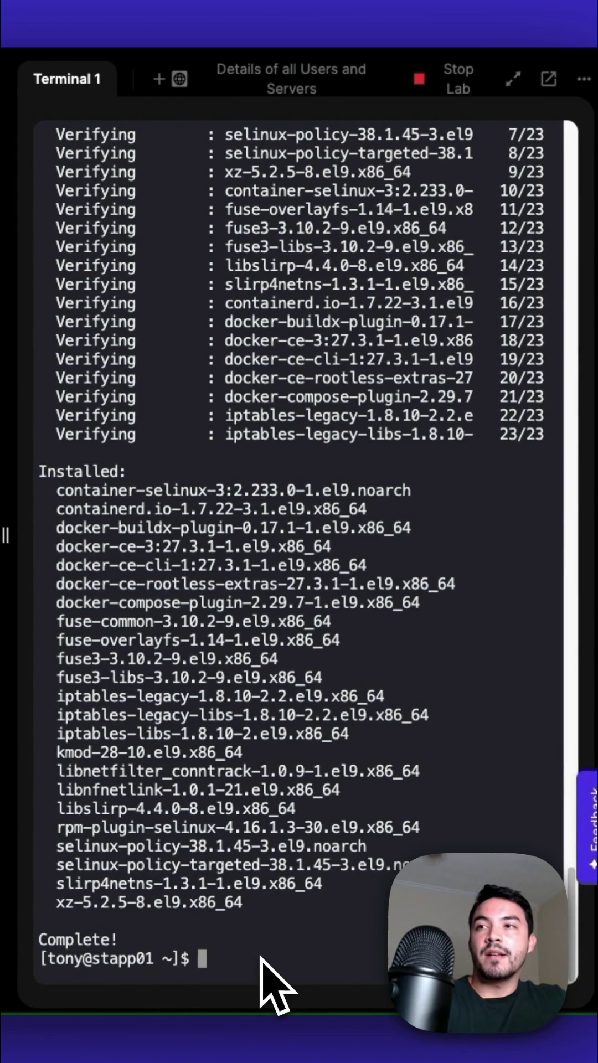
Step: Start the docker service with sudo systemctl start docker and confirm the lab as finished
{"action": "key", "text": "Return"}
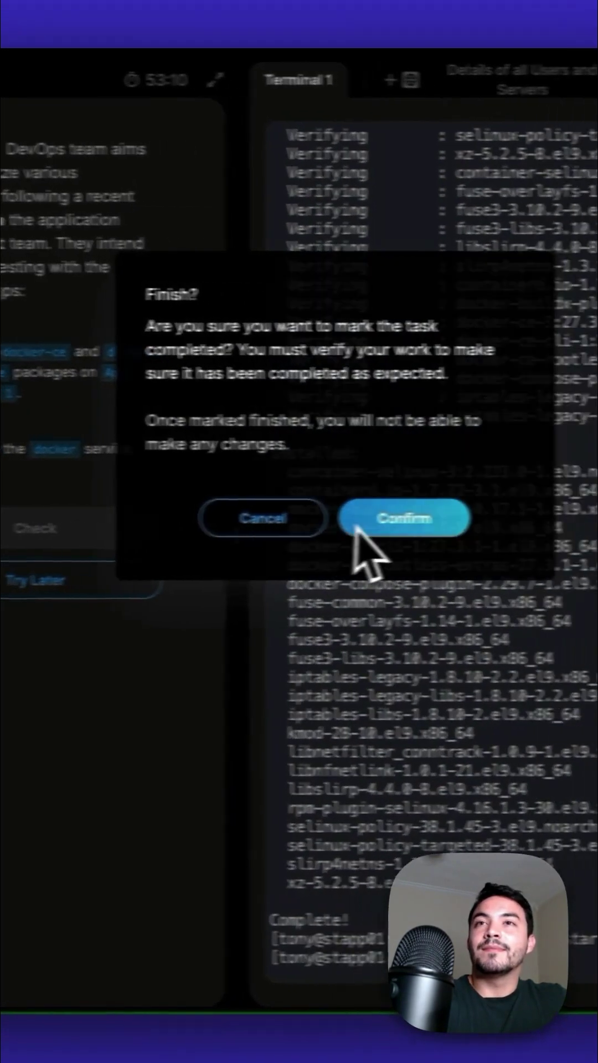
{"action": "left_click", "coordinate": [404, 518]}
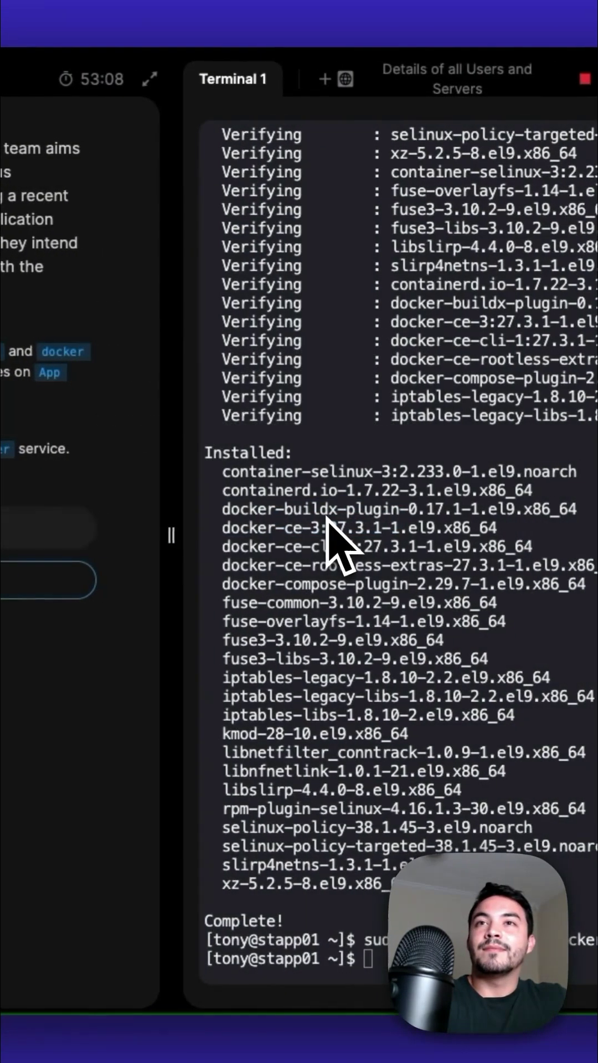